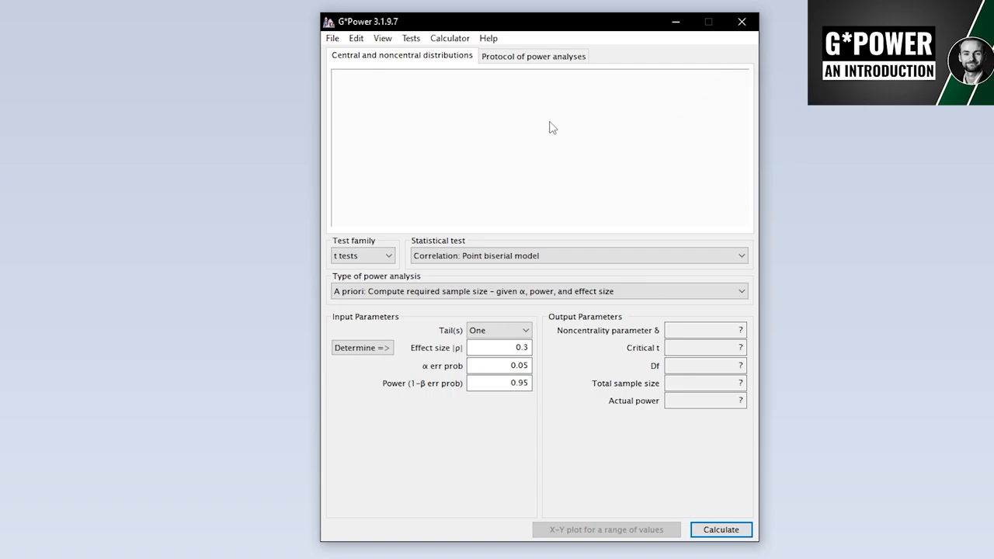
# Select the Means: Difference between two dependent means (matched pairs) test
pyautogui.click(411, 39)
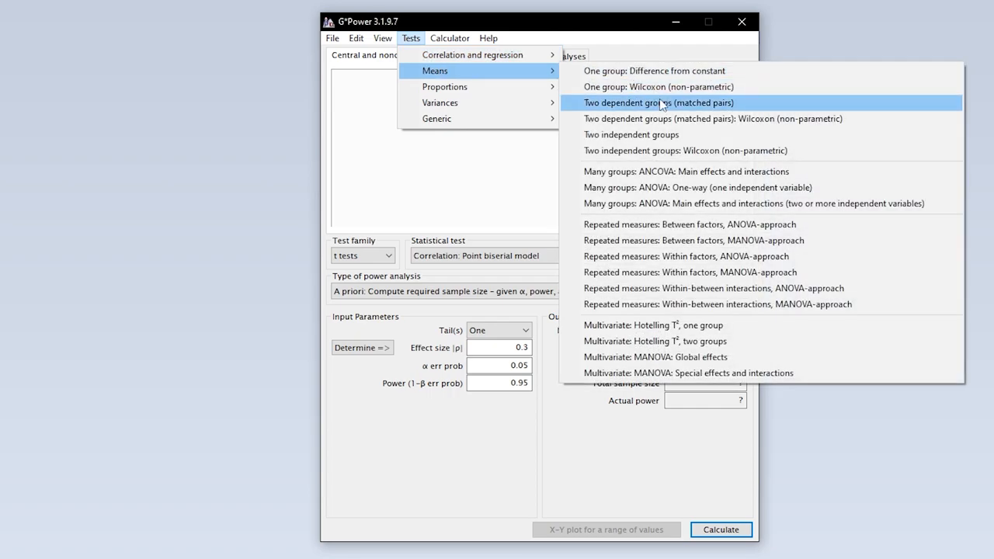
pyautogui.moveTo(435, 70)
pyautogui.click(672, 109)
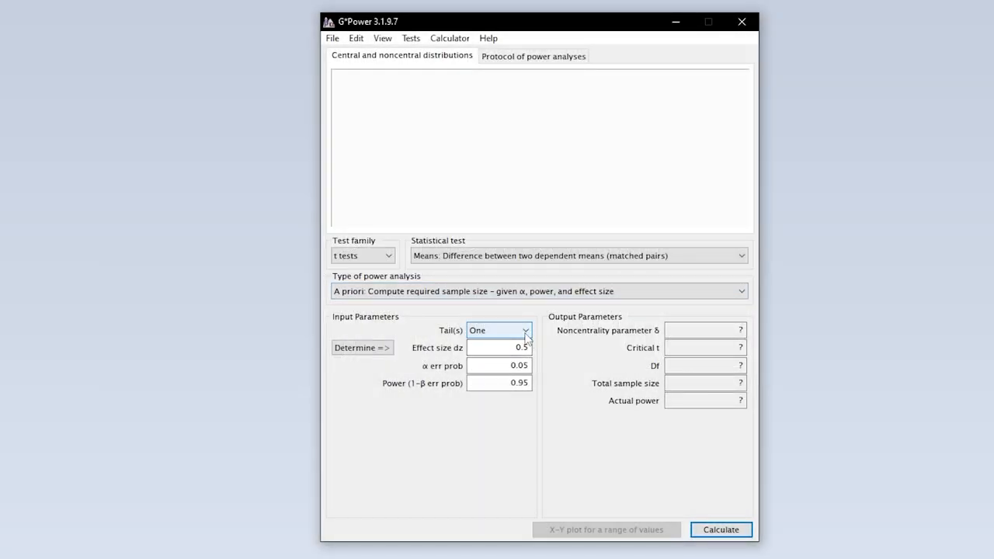
# Set Tail(s) to Two, keeping effect size dz 0.5, α 0.05 and power 0.95
pyautogui.click(526, 334)
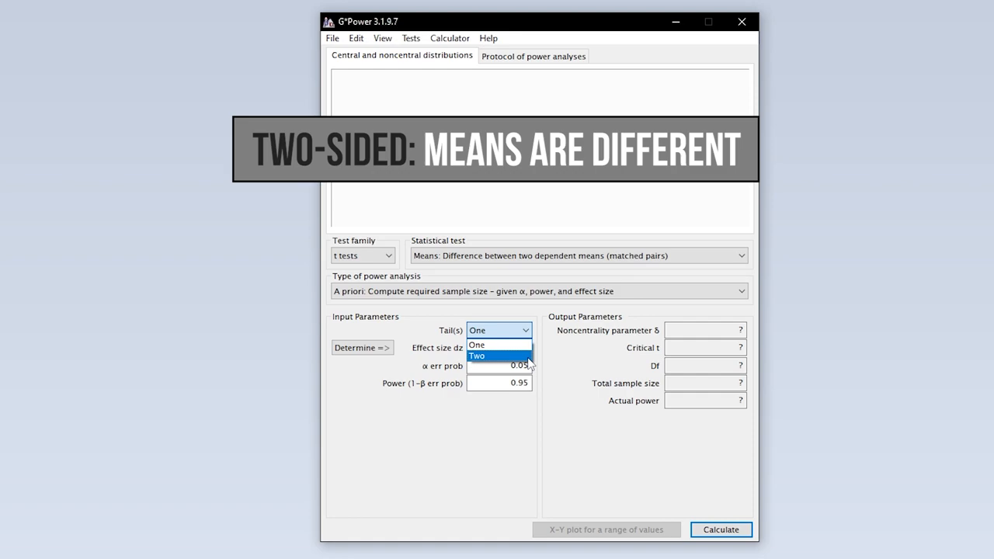
pyautogui.click(527, 360)
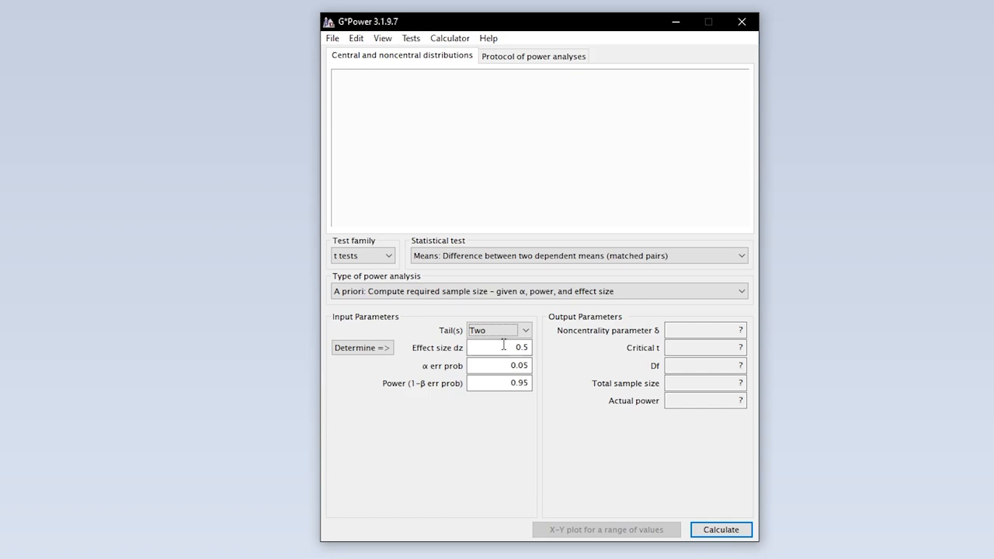
pyautogui.click(504, 347)
pyautogui.doubleClick(492, 365)
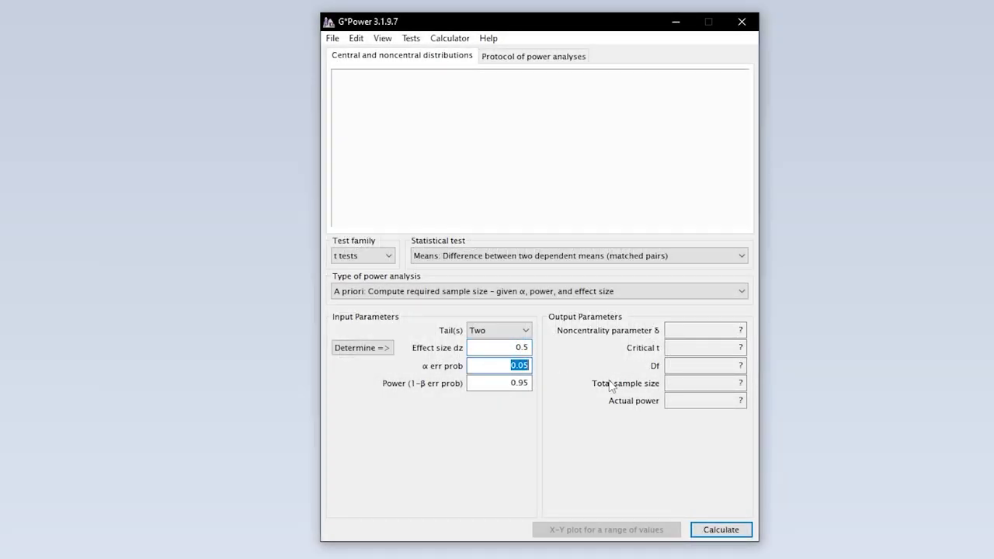
pyautogui.click(475, 365)
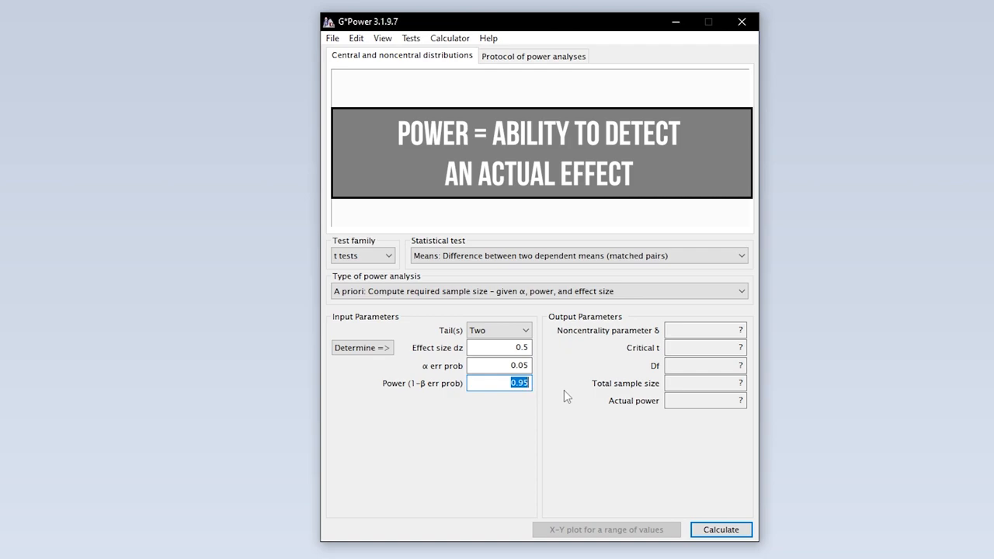
pyautogui.click(486, 382)
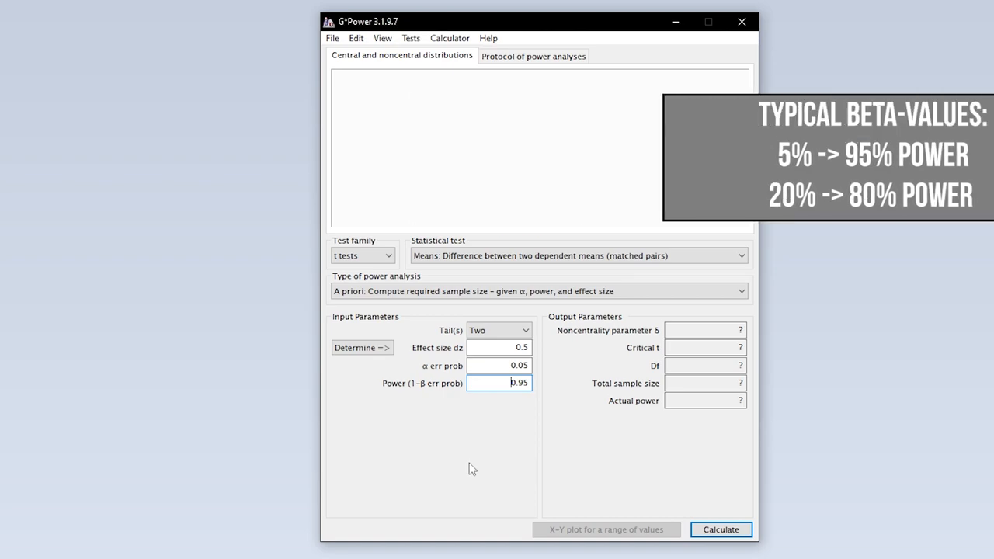
# Calculate the a priori result: total sample size 54, actual power 0.950, with distribution plot
pyautogui.click(722, 531)
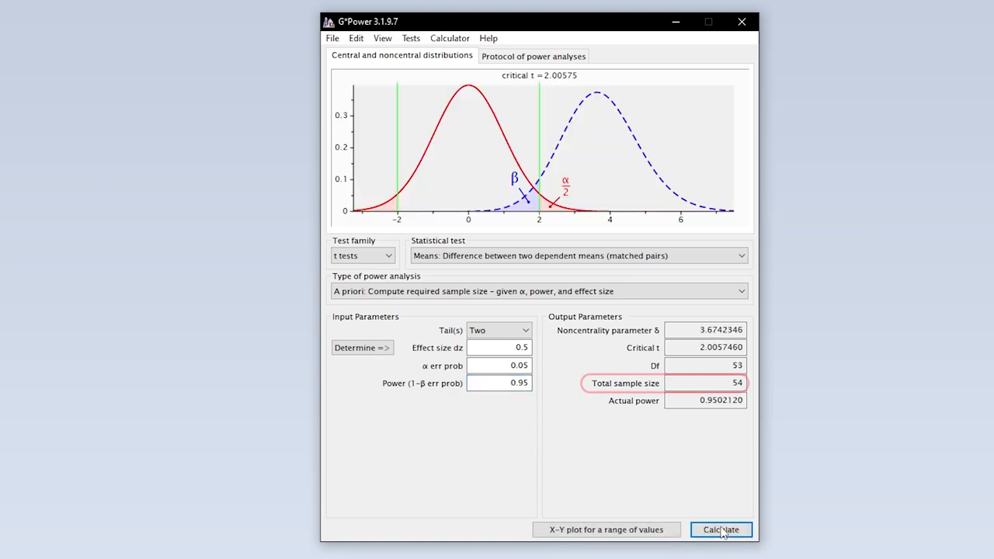